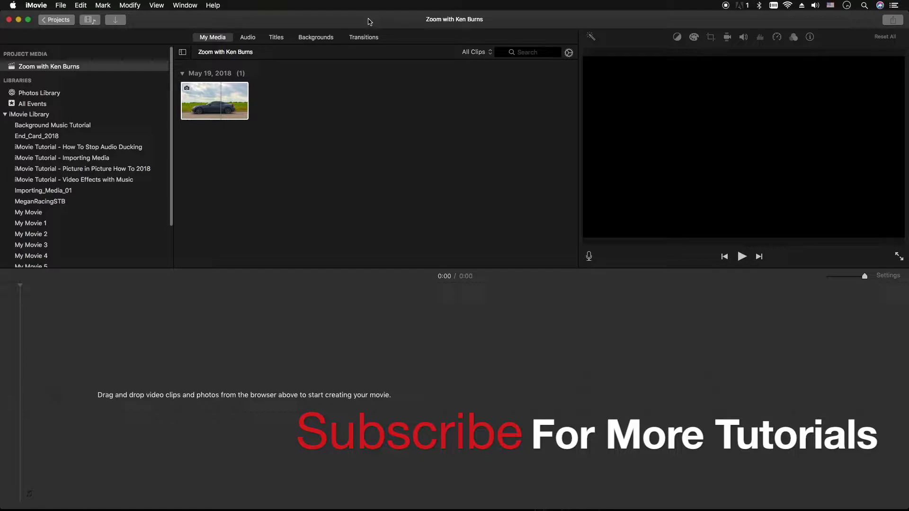
- Select the car photo in My Media so it previews in the viewer
{"action": "left_click", "coordinate": [225, 108]}
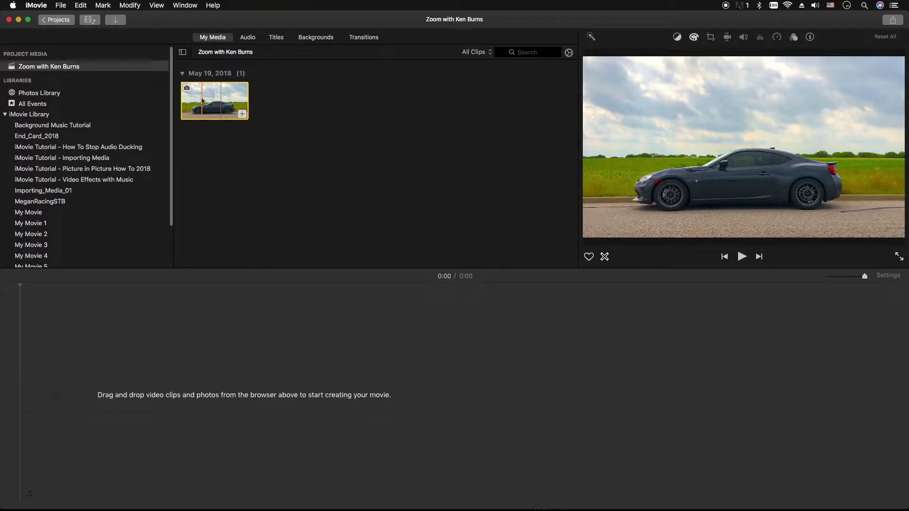
- Drag the car photo into the timeline and shrink the timeline Clip Size
{"action": "left_click", "coordinate": [209, 98]}
{"action": "left_click_drag", "start_coordinate": [209, 98], "coordinate": [74, 389]}
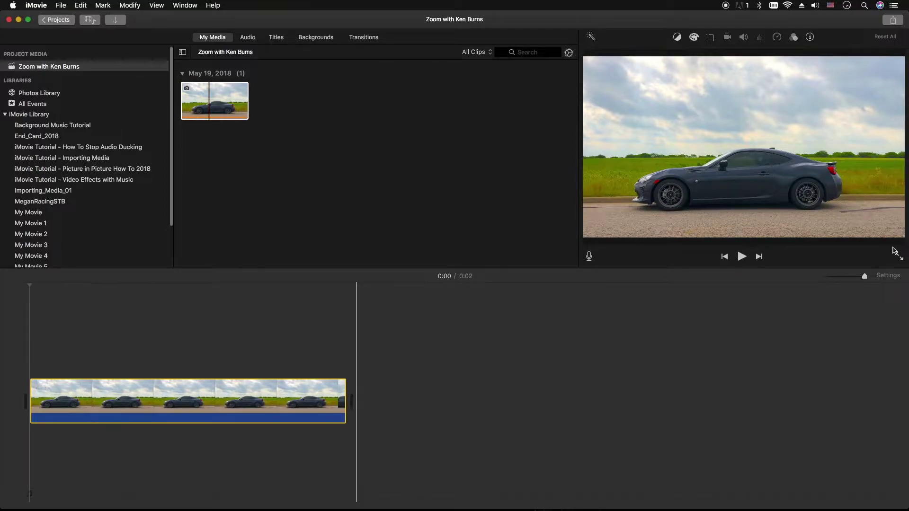
{"action": "left_click", "coordinate": [888, 275]}
{"action": "mouse_move", "coordinate": [830, 394]}
{"action": "left_mouse_down"}
{"action": "mouse_move", "coordinate": [788, 393]}
{"action": "mouse_move", "coordinate": [830, 393]}
{"action": "left_mouse_up"}
{"action": "left_click", "coordinate": [146, 450]}
- Lengthen the car clip to about 4.2 seconds and select it
{"action": "left_click", "coordinate": [198, 426]}
{"action": "left_click_drag", "start_coordinate": [340, 372], "coordinate": [560, 369]}
{"action": "left_click", "coordinate": [432, 382]}
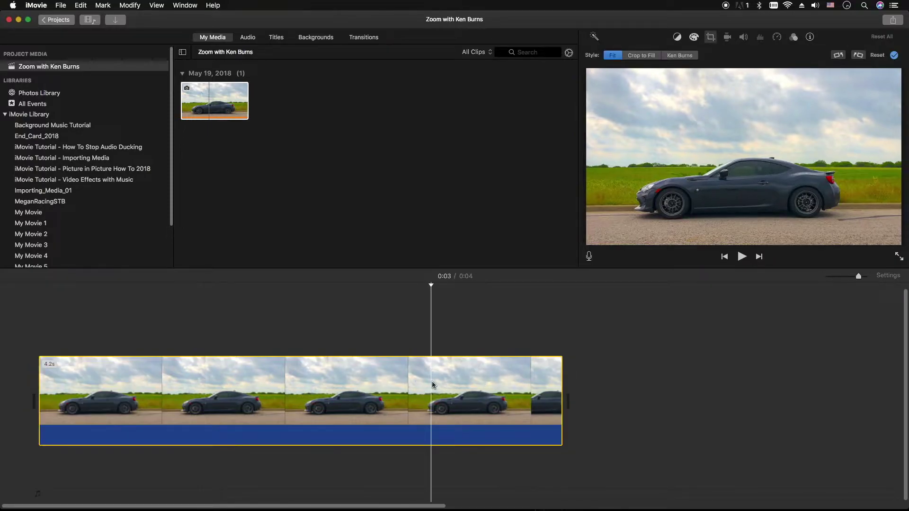
{"action": "left_click", "coordinate": [263, 398]}
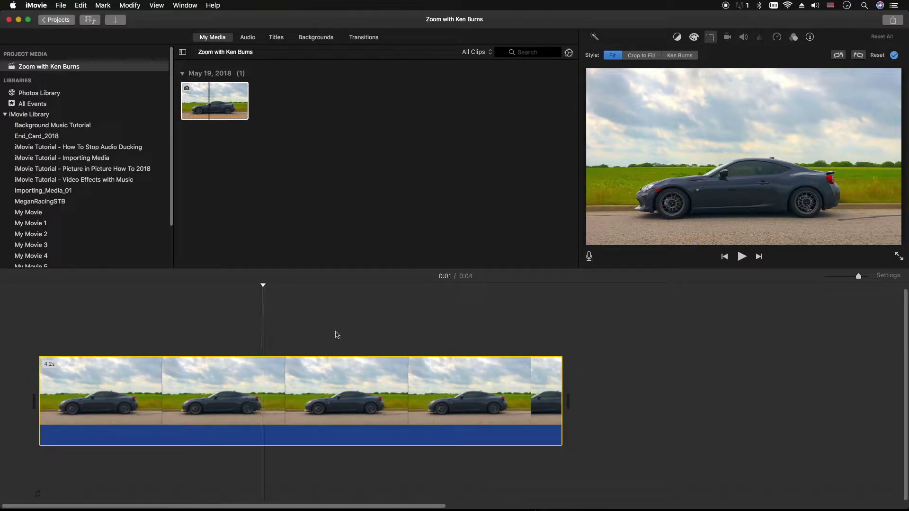
{"action": "left_click", "coordinate": [293, 382]}
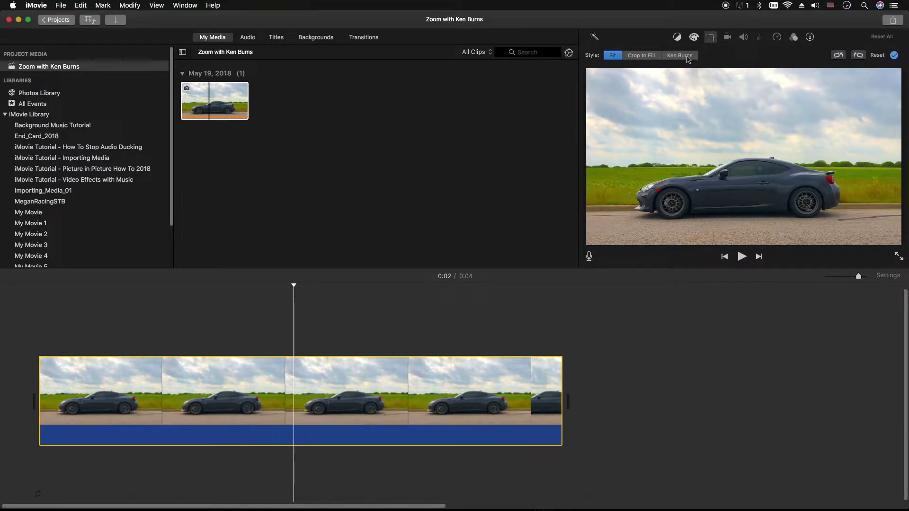
{"action": "left_click", "coordinate": [687, 56]}
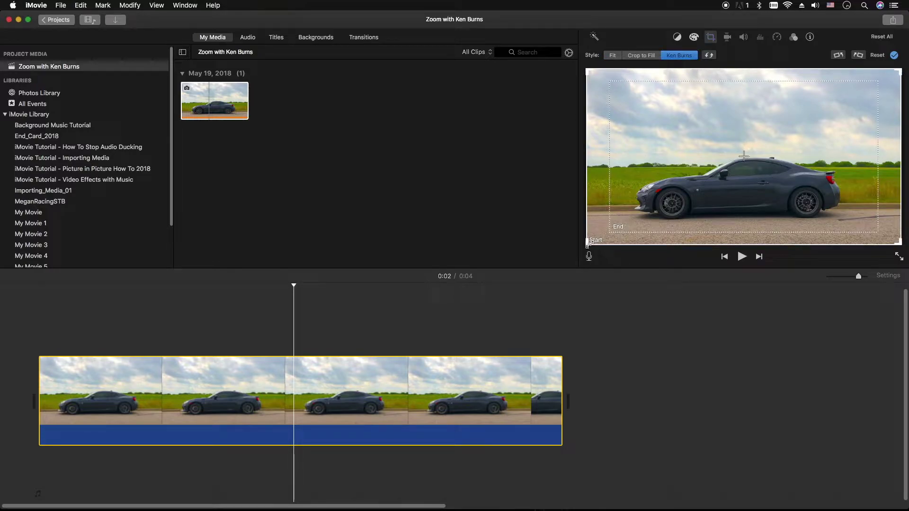
- Compare the Ken Burns Start and End frames, then shrink the End frame toward the car's front
{"action": "left_click", "coordinate": [703, 199]}
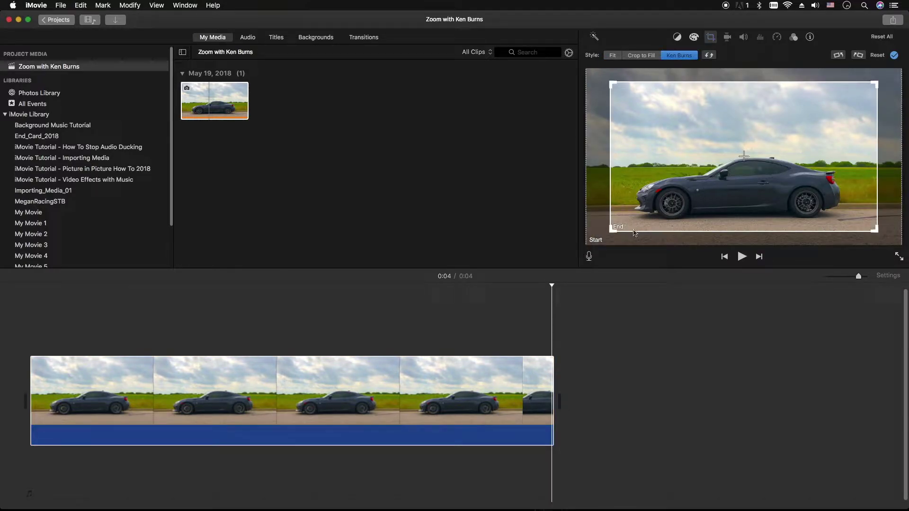
{"action": "left_click", "coordinate": [593, 243]}
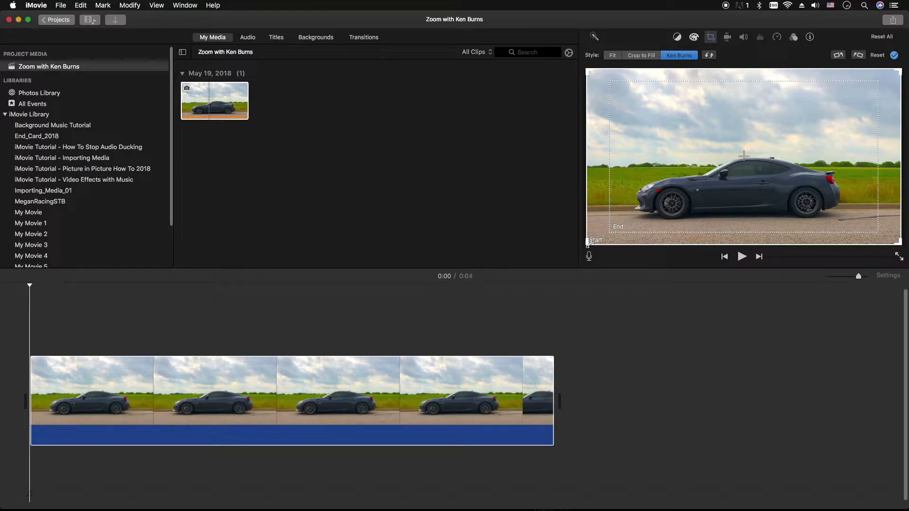
{"action": "left_click", "coordinate": [665, 210]}
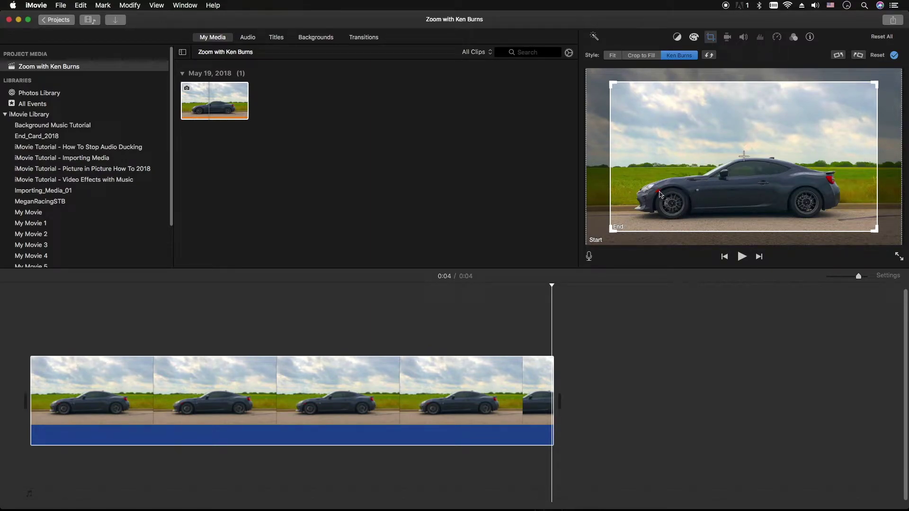
{"action": "left_click", "coordinate": [600, 236]}
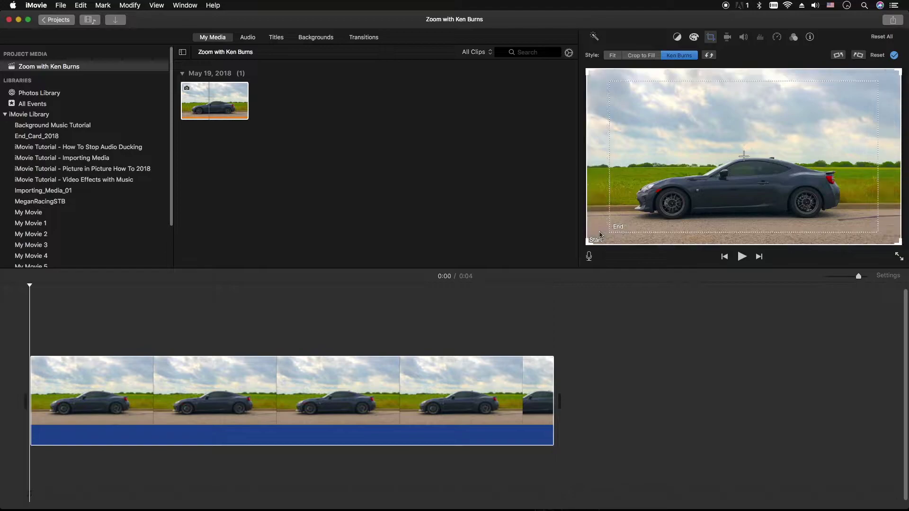
{"action": "left_click", "coordinate": [639, 224]}
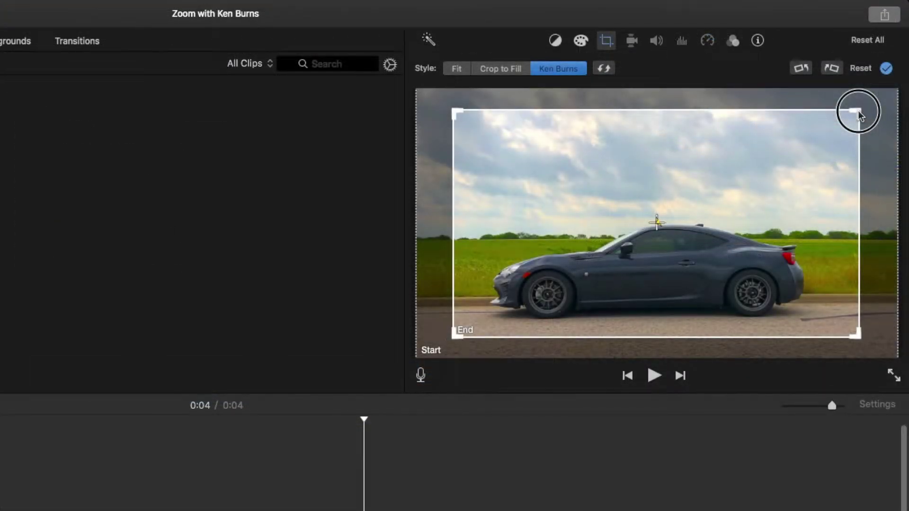
{"action": "left_click_drag", "start_coordinate": [858, 114], "coordinate": [582, 290]}
- Make the End frame slightly smaller and centre it on the car's front wheel
{"action": "left_click_drag", "start_coordinate": [503, 316], "coordinate": [533, 310]}
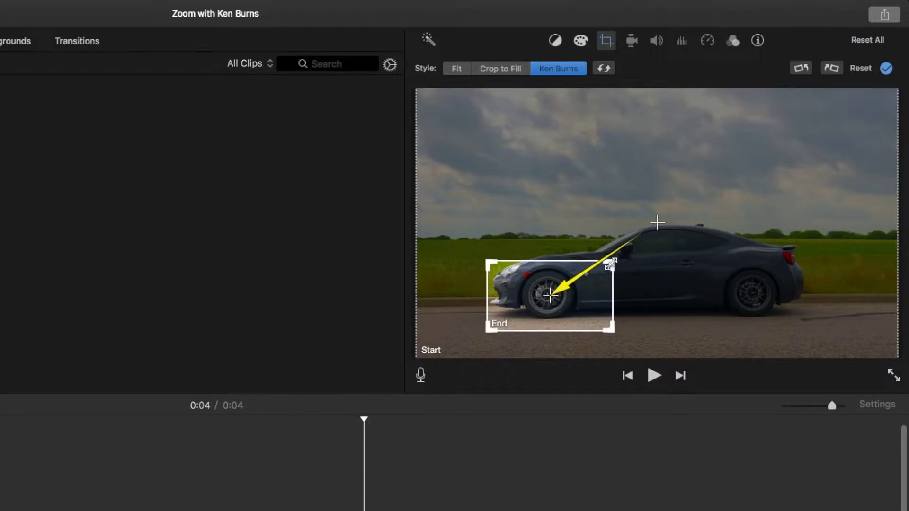
{"action": "mouse_move", "coordinate": [610, 265]}
{"action": "left_mouse_down"}
{"action": "mouse_move", "coordinate": [594, 268]}
{"action": "mouse_move", "coordinate": [605, 258]}
{"action": "mouse_move", "coordinate": [607, 266]}
{"action": "left_mouse_up"}
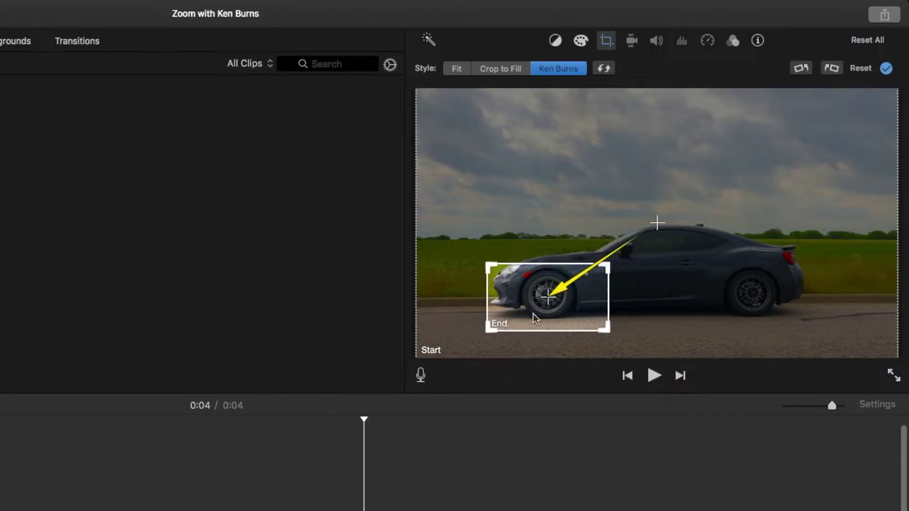
{"action": "left_click_drag", "start_coordinate": [534, 314], "coordinate": [528, 303]}
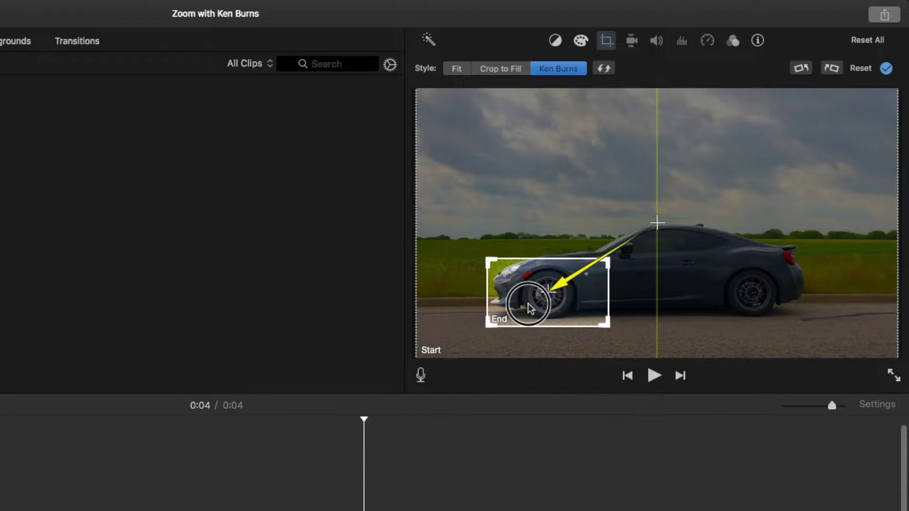
{"action": "left_click_drag", "start_coordinate": [528, 303], "coordinate": [529, 303]}
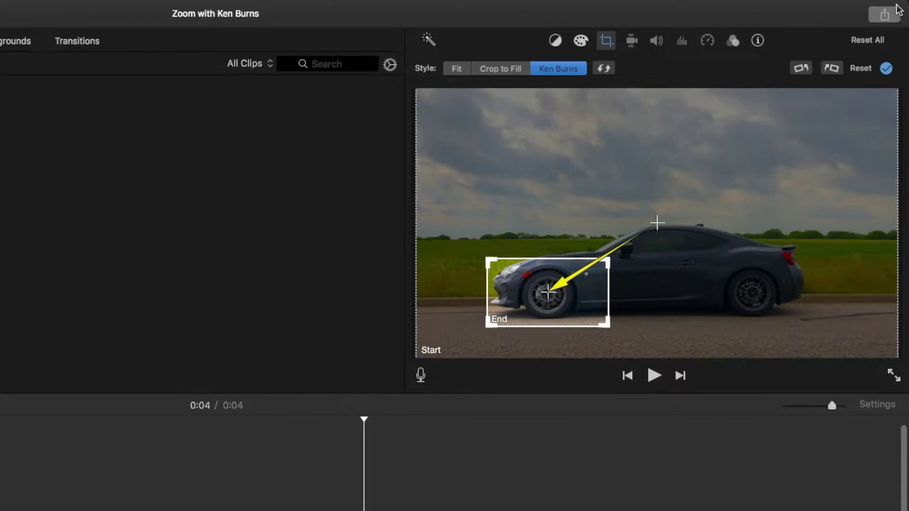
{"action": "left_click", "coordinate": [887, 69]}
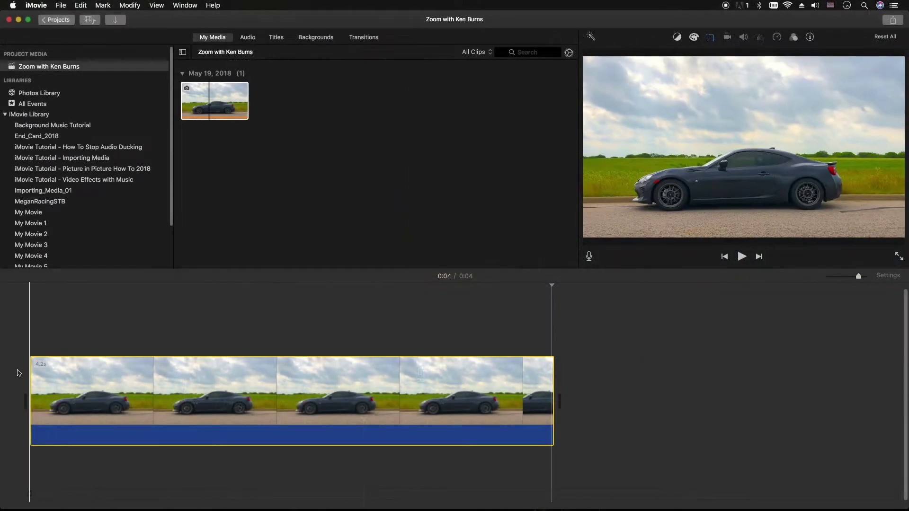
{"action": "left_click", "coordinate": [24, 349]}
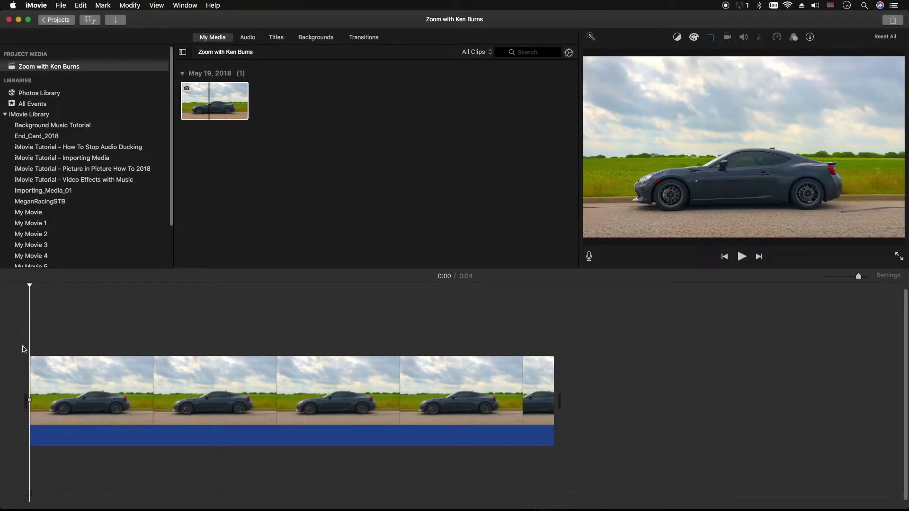
{"action": "key", "text": "space"}
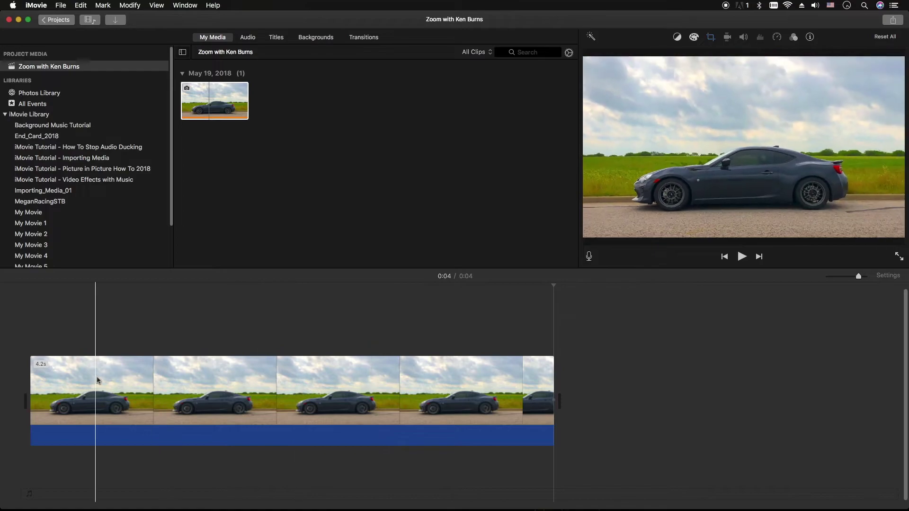
{"action": "key", "text": "space"}
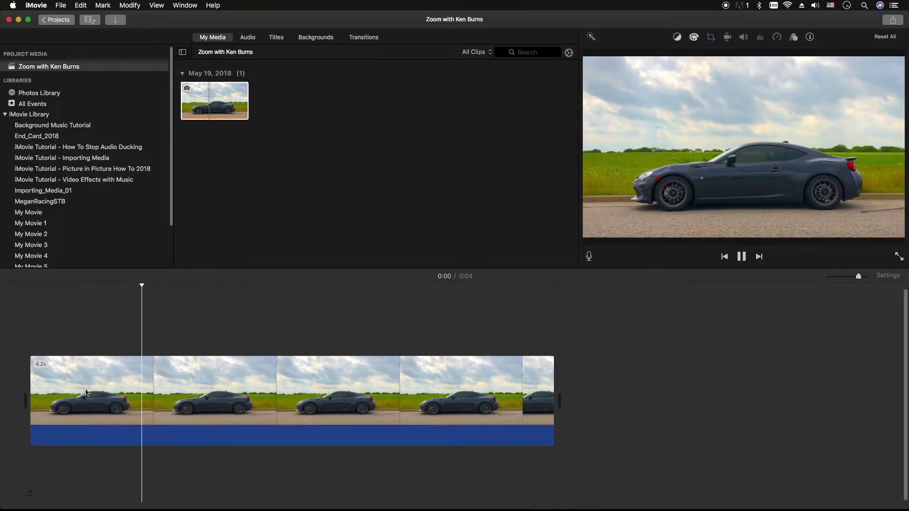
{"action": "key", "text": "space"}
{"action": "left_click", "coordinate": [107, 387]}
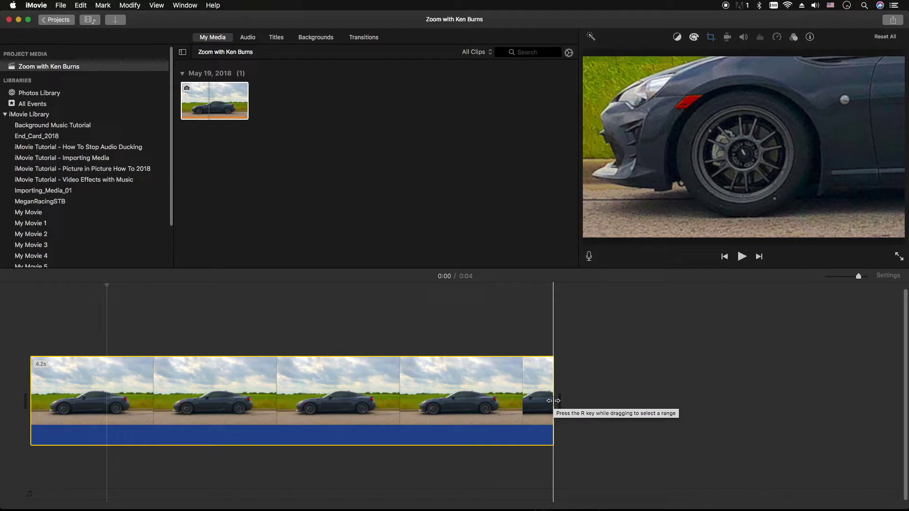
- Trim the clip to 2.2 s, then 1.1 s, previewing each, then stretch it to about 30 s
{"action": "left_click_drag", "start_coordinate": [552, 401], "coordinate": [282, 415]}
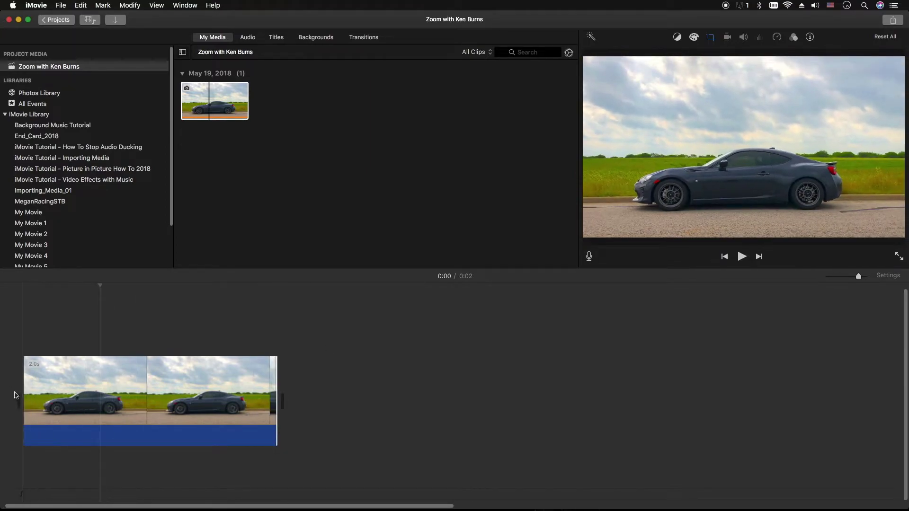
{"action": "key", "text": "space"}
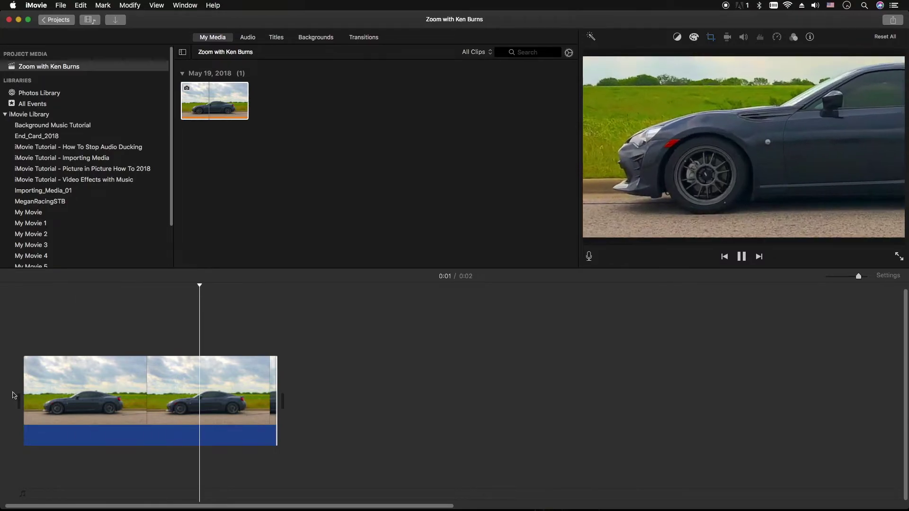
{"action": "left_click_drag", "start_coordinate": [278, 388], "coordinate": [144, 408]}
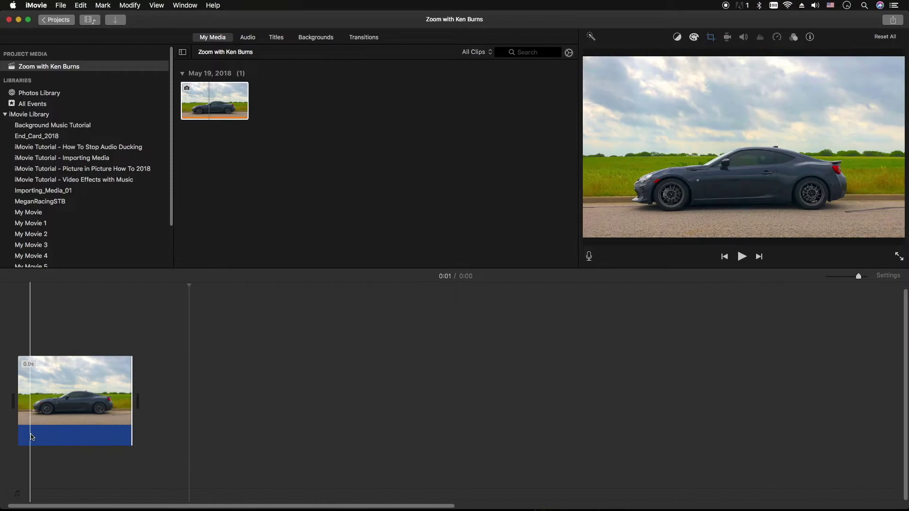
{"action": "key", "text": "space"}
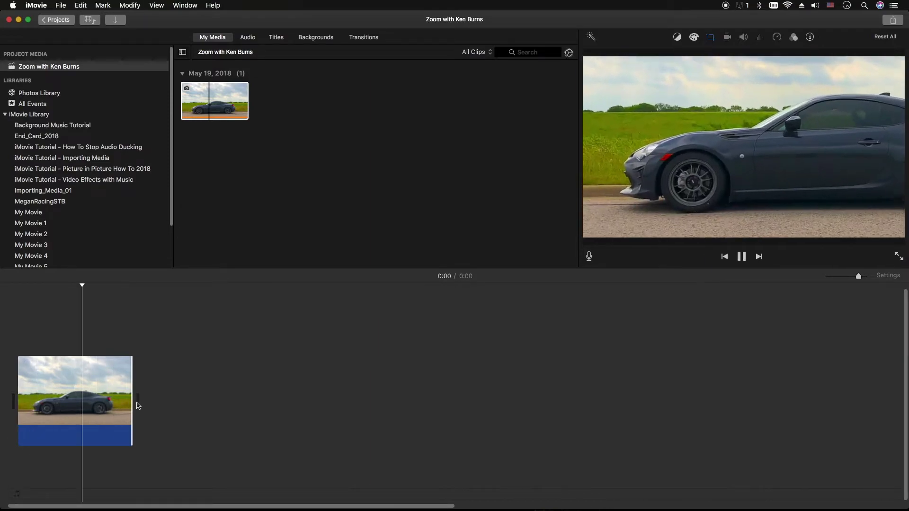
{"action": "key", "text": "super+minus"}
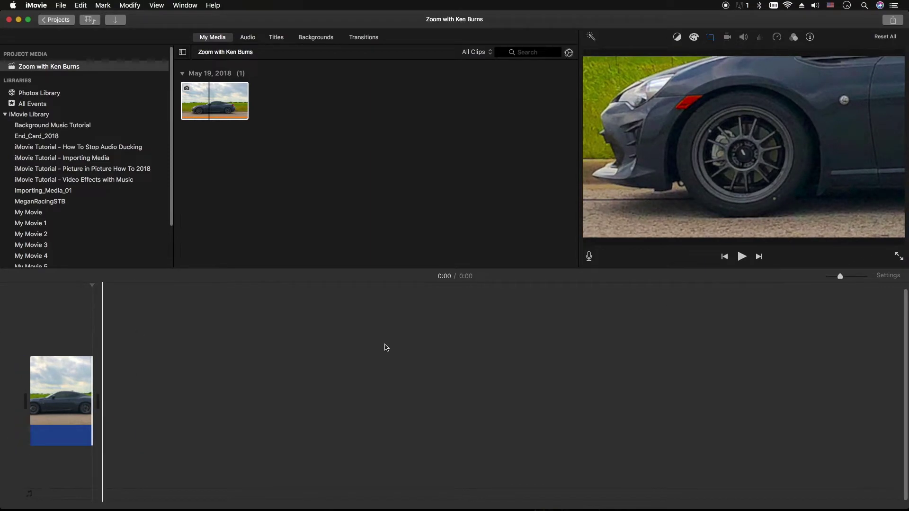
{"action": "left_click_drag", "start_coordinate": [95, 401], "coordinate": [490, 357]}
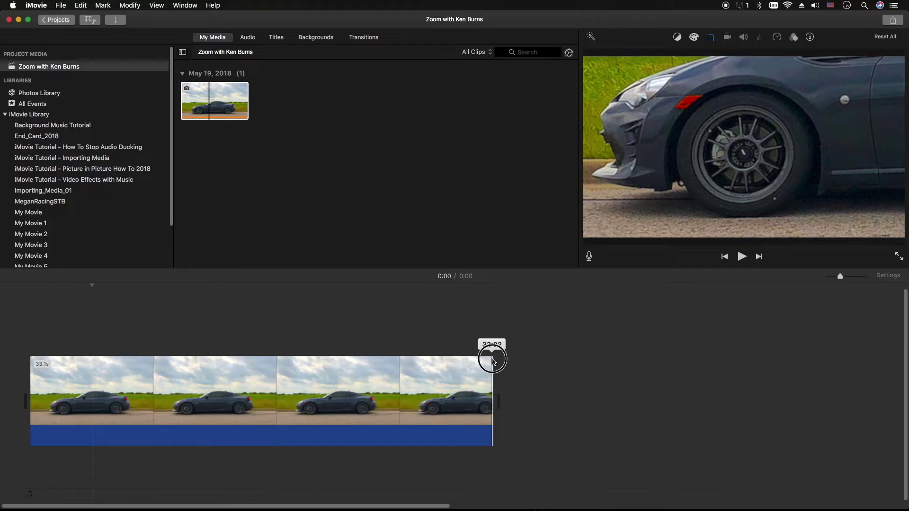
- Play the 30-second clip, then trim it to 20.7 seconds and preview it
{"action": "key", "text": "space"}
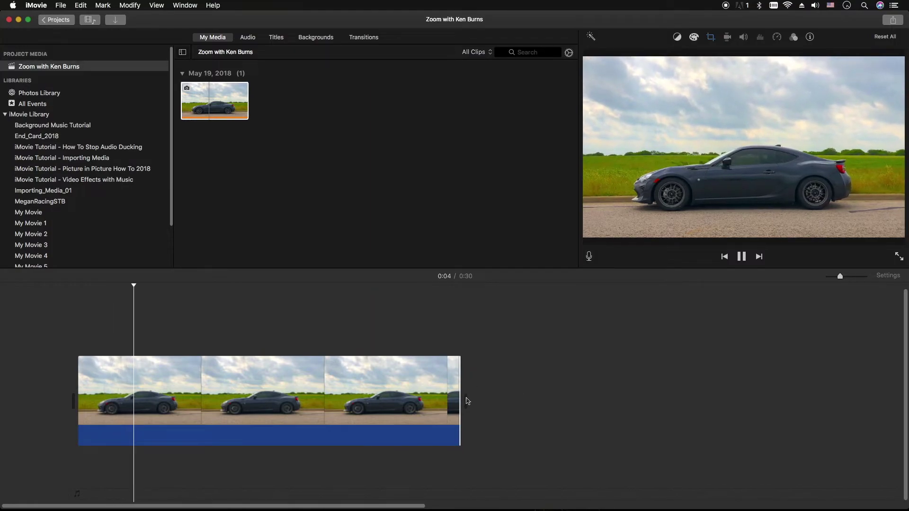
{"action": "key", "text": "space"}
{"action": "left_click_drag", "start_coordinate": [458, 403], "coordinate": [290, 407]}
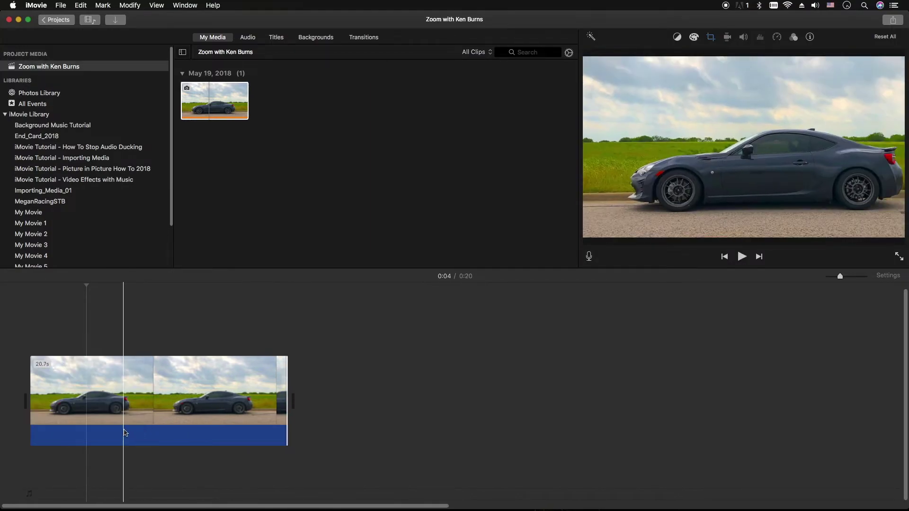
{"action": "key", "text": "space"}
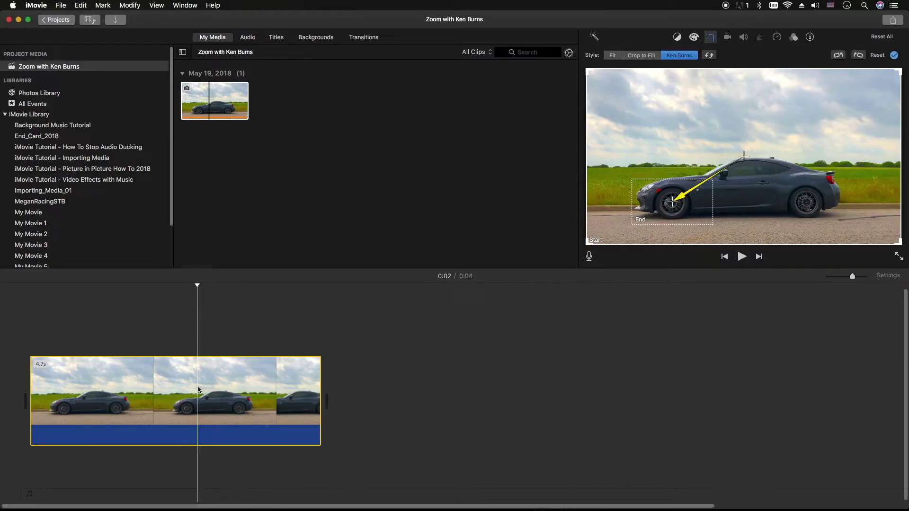
- Preview the zoomed frame partway into the clip without the framing overlay
{"action": "left_click", "coordinate": [194, 383]}
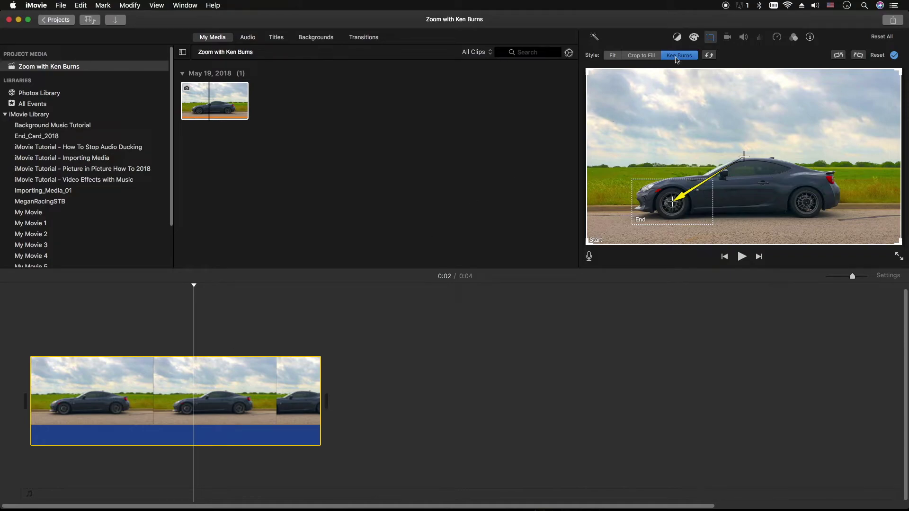
{"action": "left_click", "coordinate": [711, 37]}
{"action": "left_click", "coordinate": [712, 38]}
- Enlarge the Ken Burns End frame to take in the whole car and apply it
{"action": "left_click", "coordinate": [707, 190]}
{"action": "left_click_drag", "start_coordinate": [714, 184], "coordinate": [862, 121]}
{"action": "mouse_move", "coordinate": [775, 168]}
{"action": "left_mouse_down"}
{"action": "mouse_move", "coordinate": [796, 172]}
{"action": "mouse_move", "coordinate": [767, 177]}
{"action": "mouse_move", "coordinate": [780, 168]}
{"action": "left_mouse_up"}
{"action": "left_click_drag", "start_coordinate": [822, 122], "coordinate": [871, 111]}
{"action": "left_click_drag", "start_coordinate": [792, 145], "coordinate": [789, 157]}
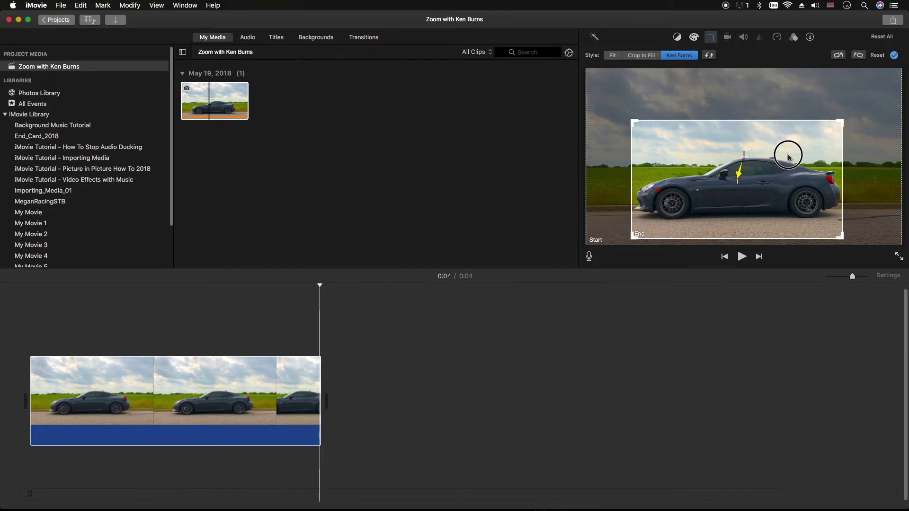
{"action": "left_click_drag", "start_coordinate": [788, 158], "coordinate": [788, 157]}
{"action": "left_click", "coordinate": [894, 55]}
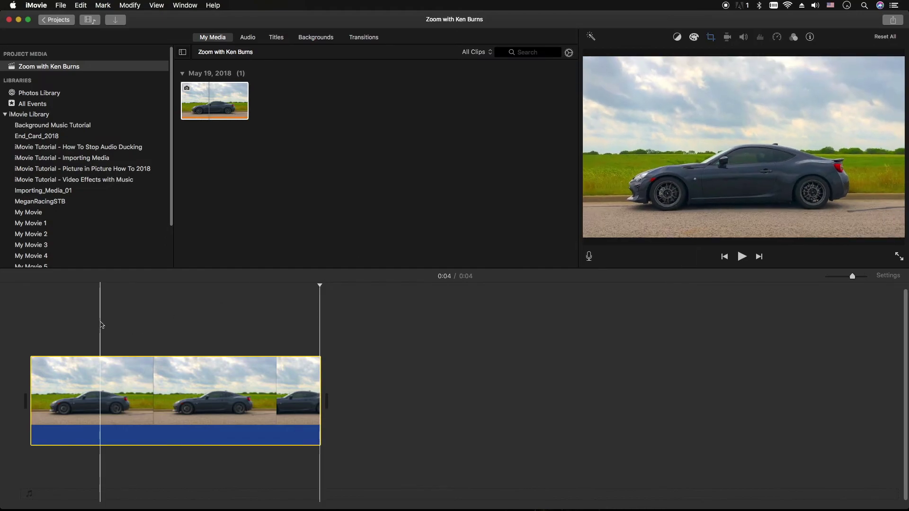
{"action": "key", "text": "space"}
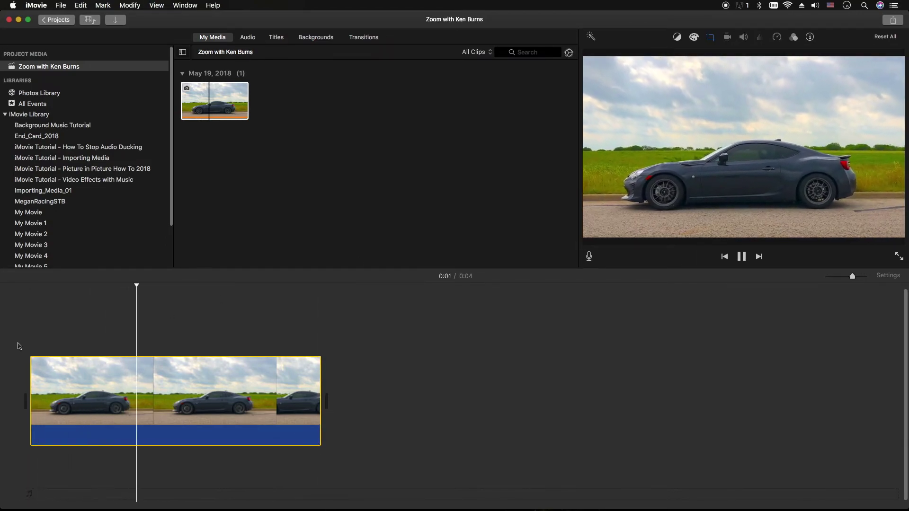